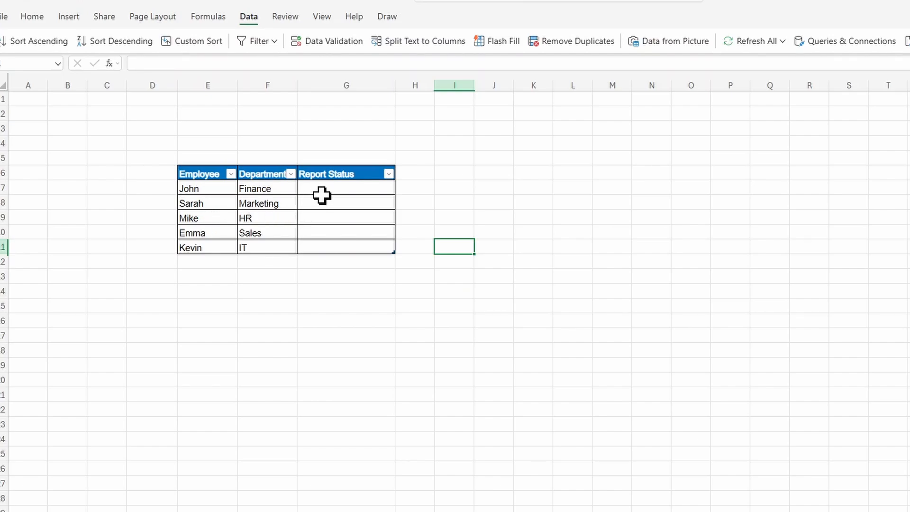
- Apply list data validation to the Report Status cells G7:G11 with the items Completed, Pending, Not Started
{"action": "left_click_drag", "start_coordinate": [323, 187], "coordinate": [327, 247]}
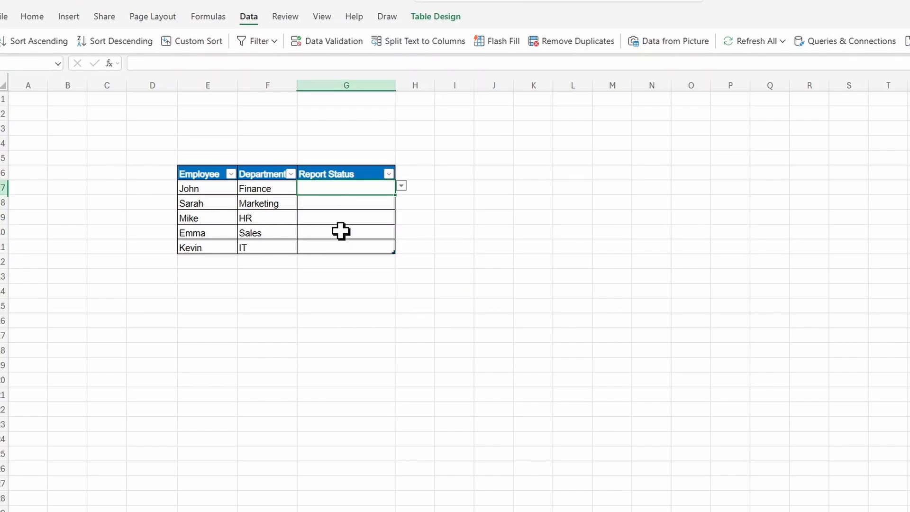
{"action": "left_click_drag", "start_coordinate": [346, 186], "coordinate": [350, 250]}
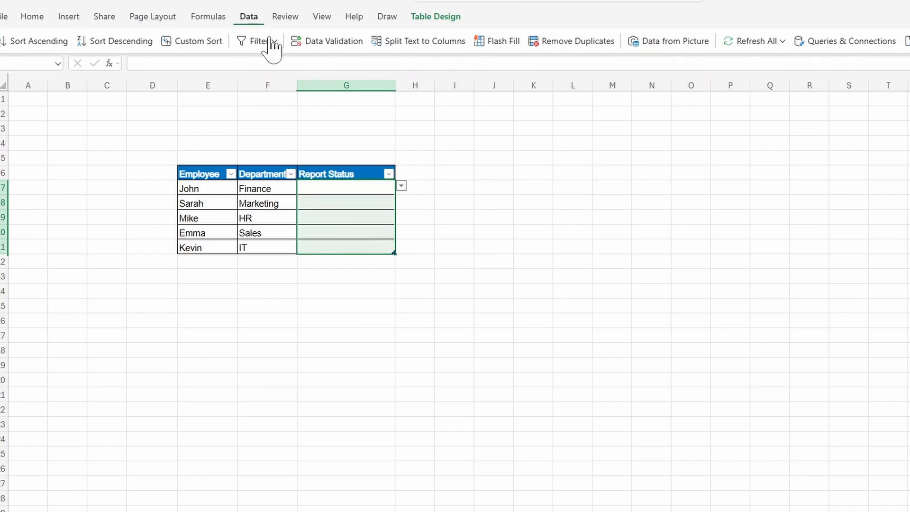
{"action": "left_click", "coordinate": [316, 47]}
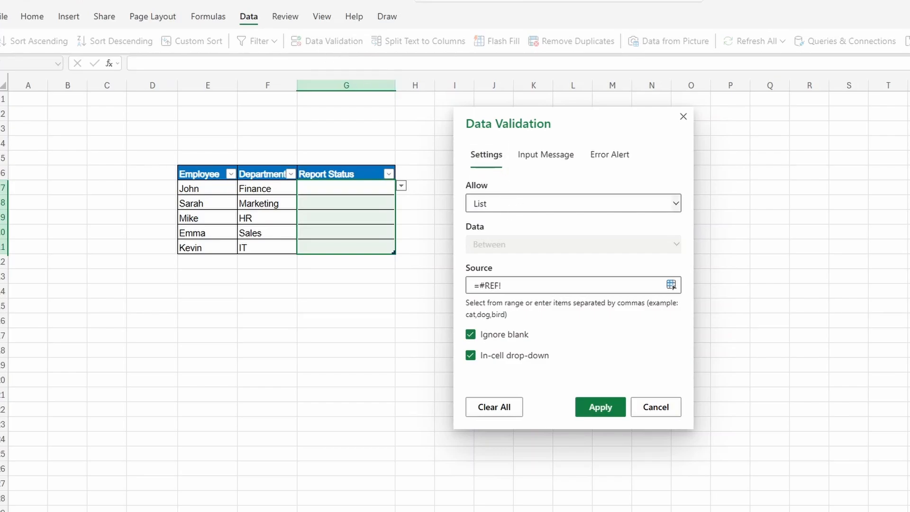
{"action": "left_click", "coordinate": [480, 204]}
{"action": "left_click", "coordinate": [524, 281]}
{"action": "type", "text": "Completed, Pending"}
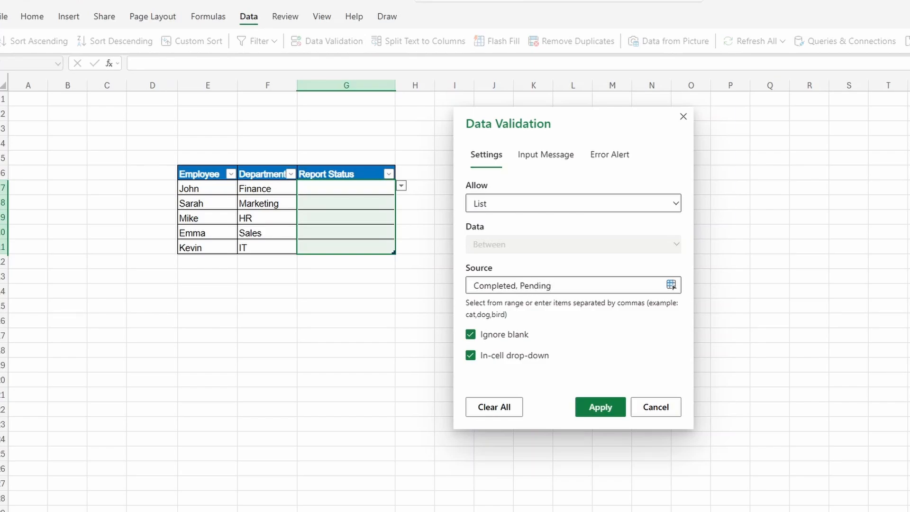
{"action": "type", "text": ", Not Started"}
{"action": "left_click", "coordinate": [601, 408]}
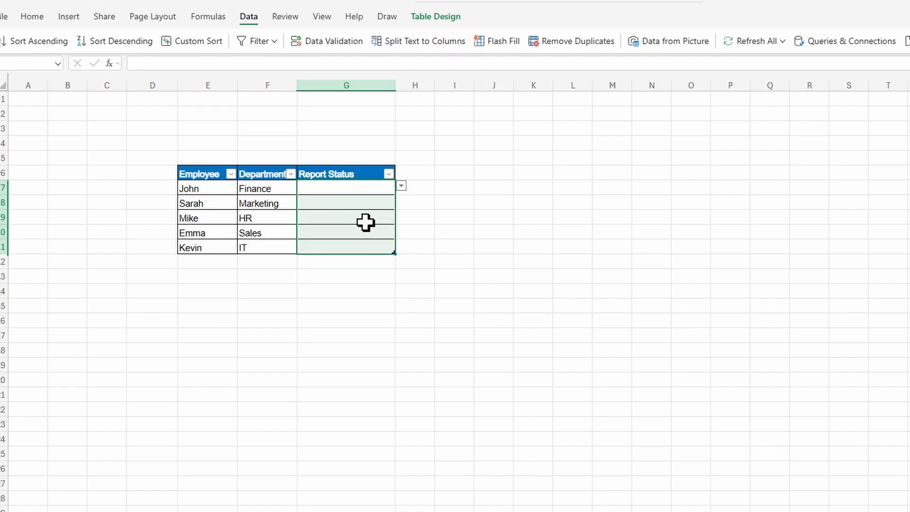
- Choose Completed as the report status for the Finance row and Pending for the Marketing row
{"action": "left_click", "coordinate": [347, 187]}
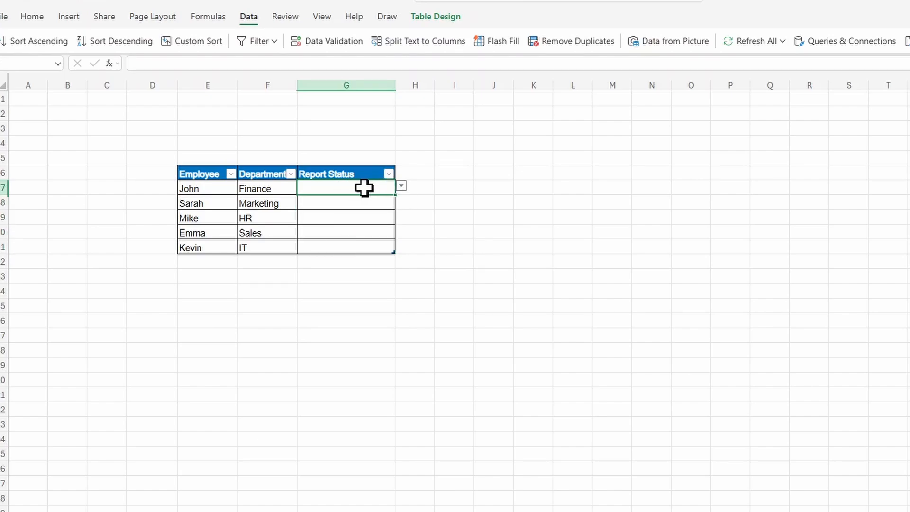
{"action": "left_click", "coordinate": [402, 187]}
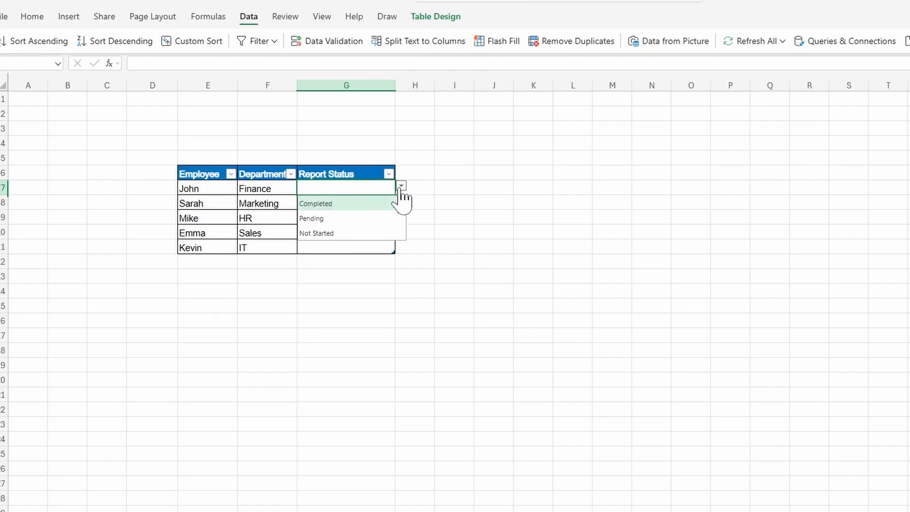
{"action": "left_click", "coordinate": [311, 204]}
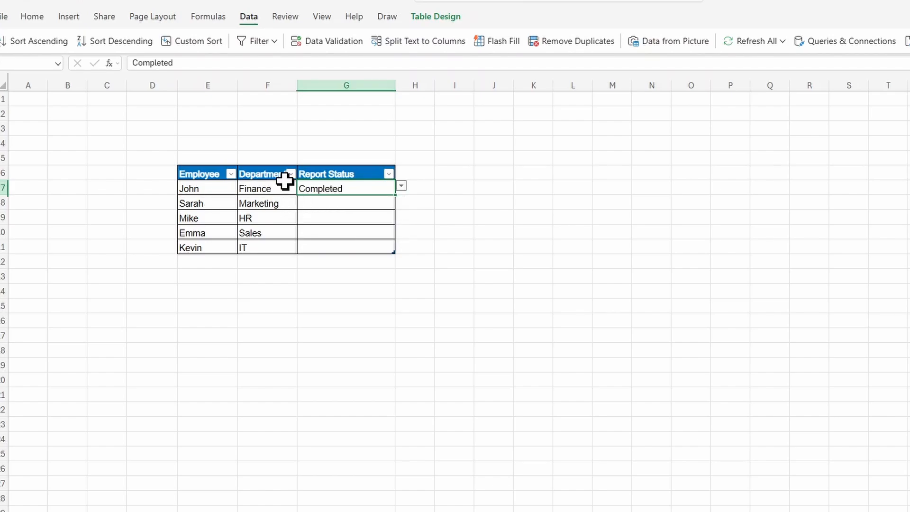
{"action": "left_click", "coordinate": [335, 202]}
{"action": "left_click", "coordinate": [402, 201]}
{"action": "left_click", "coordinate": [330, 234]}
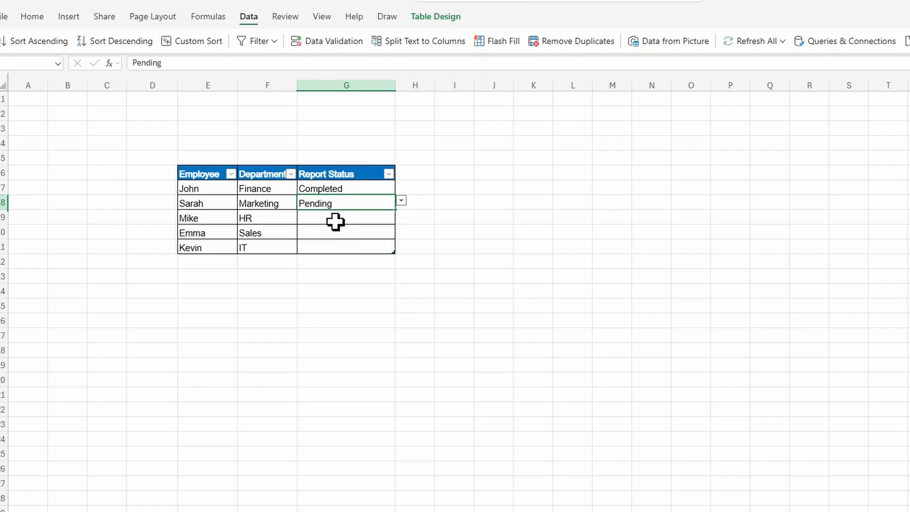
- Choose the remaining report statuses: Not Started for HR, Completed for Sales and Pending for IT
{"action": "left_click", "coordinate": [335, 221]}
{"action": "left_click", "coordinate": [401, 216]}
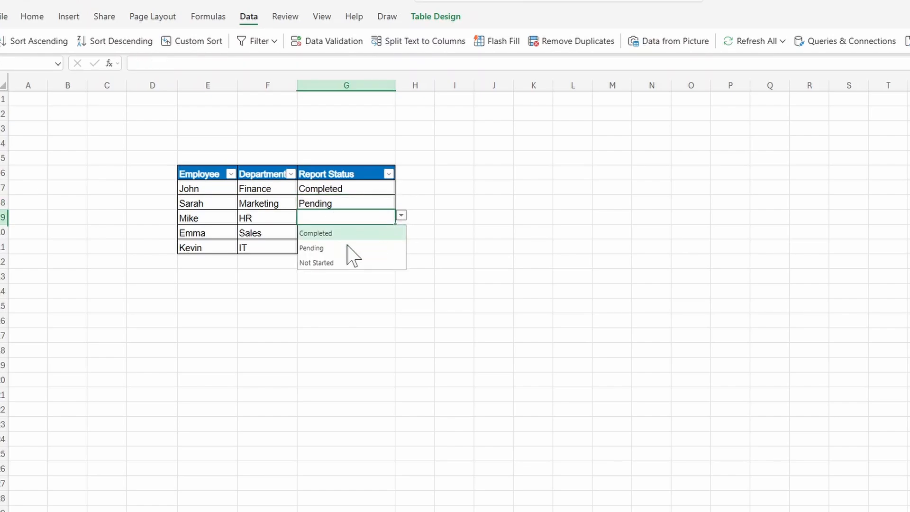
{"action": "left_click", "coordinate": [325, 263]}
{"action": "left_click", "coordinate": [324, 244]}
{"action": "left_click", "coordinate": [328, 230]}
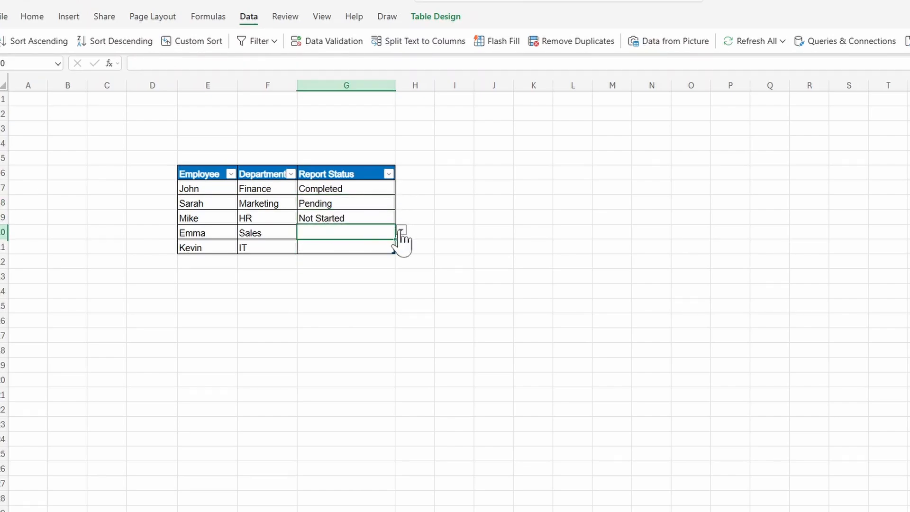
{"action": "left_click", "coordinate": [402, 230]}
{"action": "left_click", "coordinate": [337, 248]}
{"action": "left_click", "coordinate": [351, 257]}
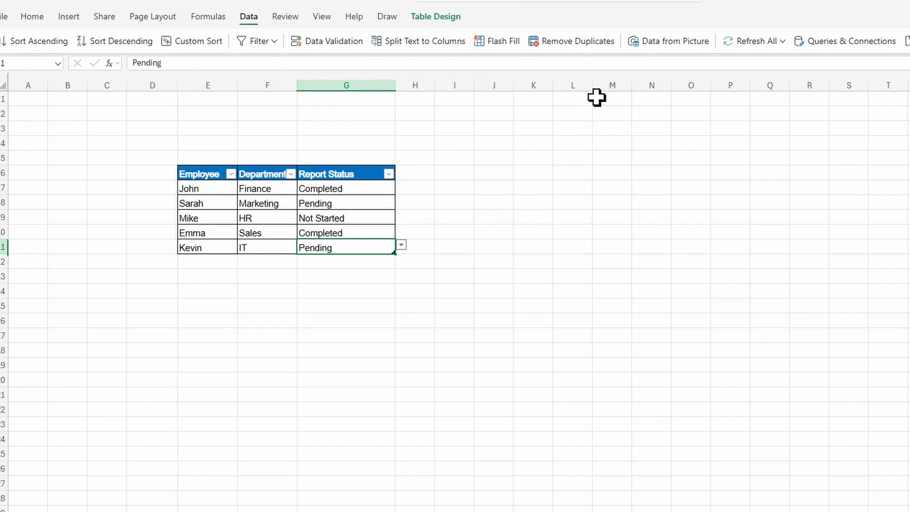
- Widen column L slightly and enter Completed in cell L7
{"action": "left_click_drag", "start_coordinate": [593, 86], "coordinate": [616, 86]}
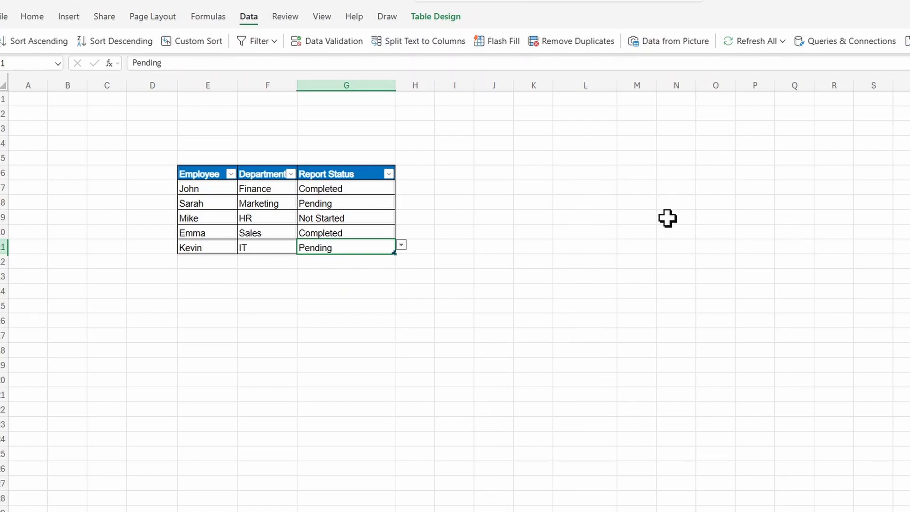
{"action": "left_click", "coordinate": [583, 189]}
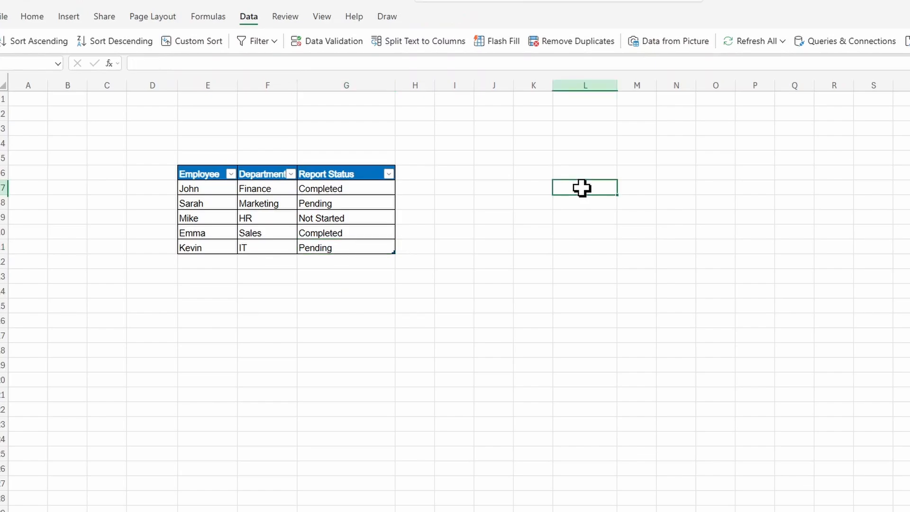
{"action": "type", "text": "Completed"}
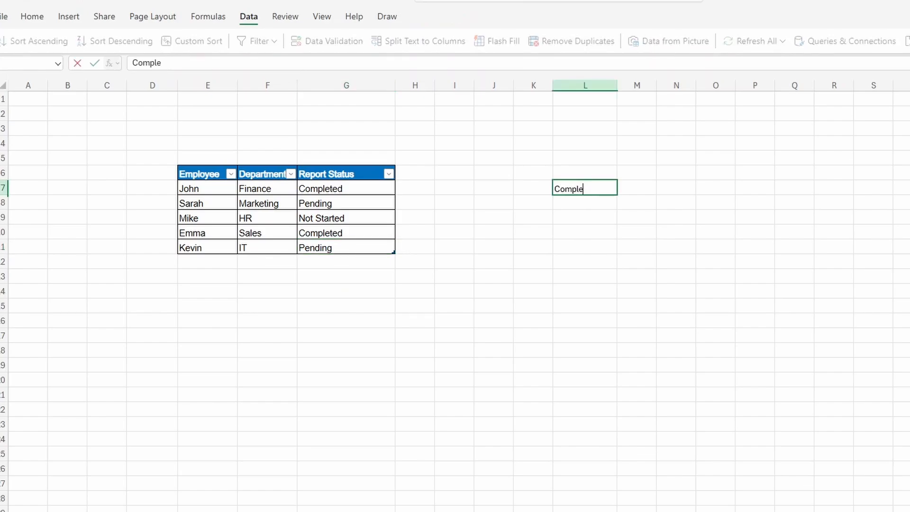
{"action": "key", "text": "Return"}
- Enter the heading List in cell L6, directly above Completed
{"action": "key", "text": "Up"}
{"action": "key", "text": "Up"}
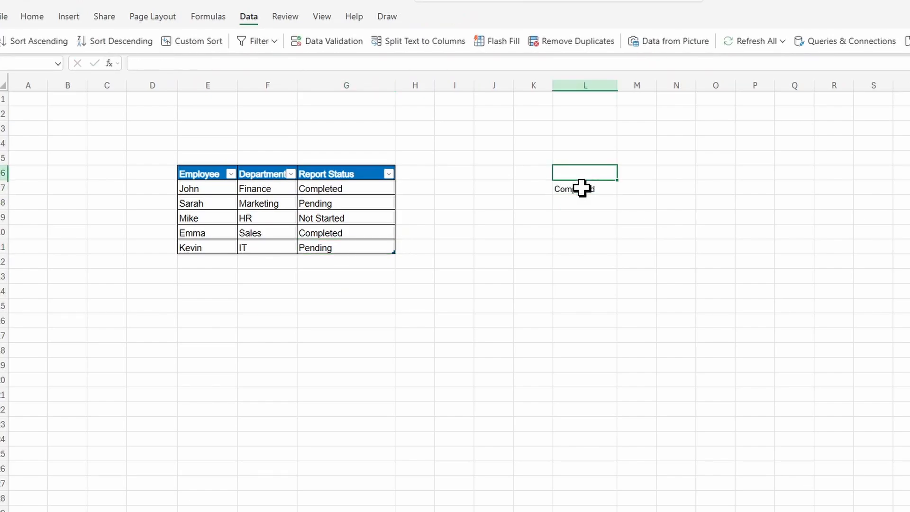
{"action": "type", "text": "l"}
{"action": "key", "text": "BackSpace"}
{"action": "type", "text": "Li"}
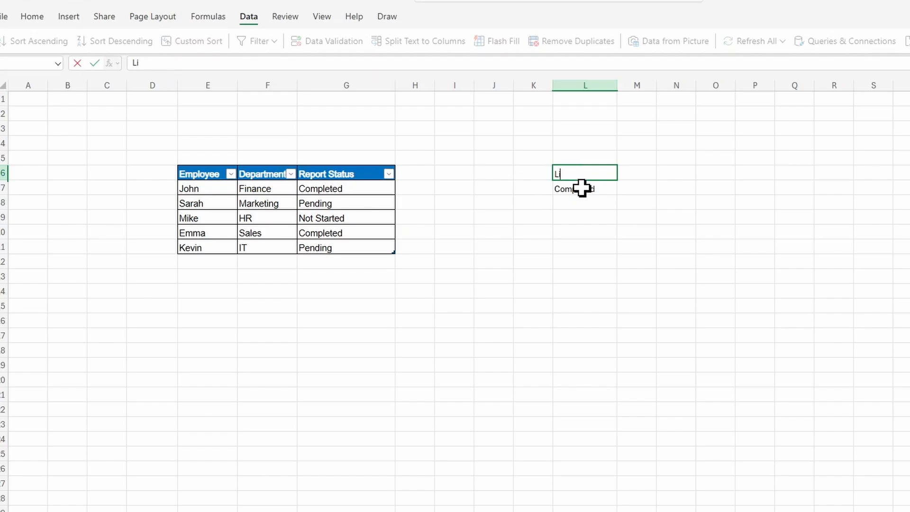
{"action": "type", "text": "st"}
{"action": "key", "text": "Return"}
- Continue the list below Completed with Pending in L8 and Not Started in L9
{"action": "key", "text": "Return"}
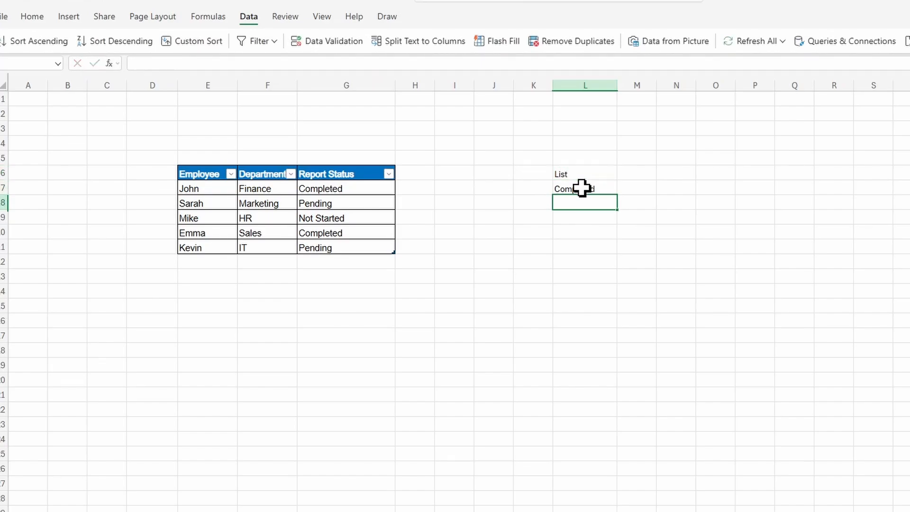
{"action": "type", "text": "Pending"}
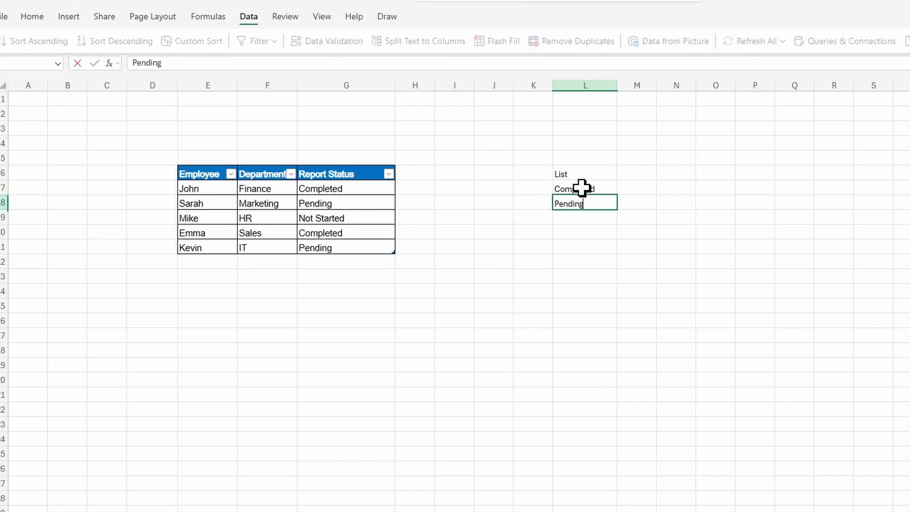
{"action": "key", "text": "Return"}
{"action": "type", "text": "N"}
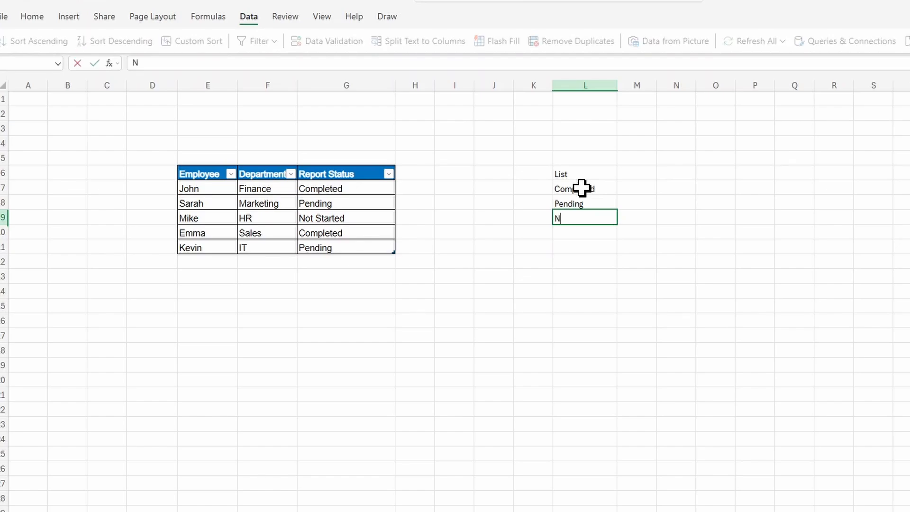
{"action": "type", "text": "ot Started"}
{"action": "key", "text": "ctrl+Return"}
- Convert the range L6:L9 into a table with headers
{"action": "left_click_drag", "start_coordinate": [583, 174], "coordinate": [571, 219]}
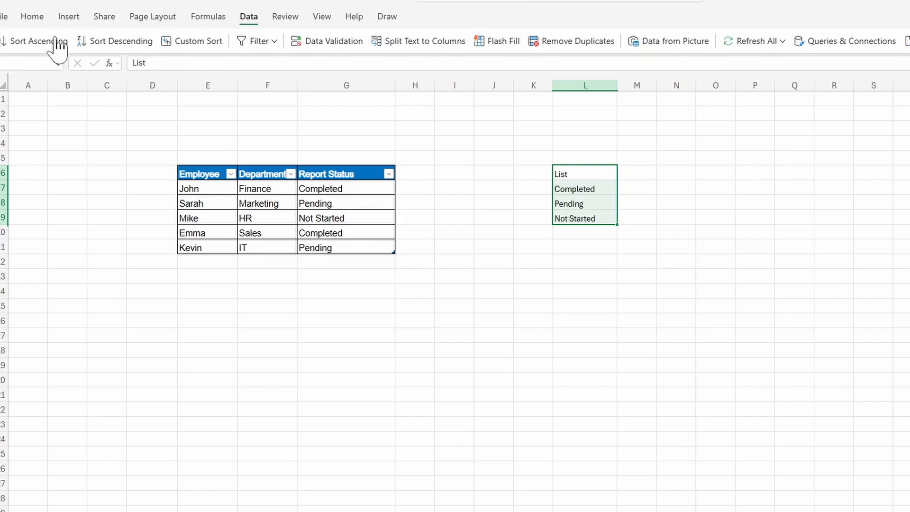
{"action": "left_click", "coordinate": [69, 17]}
{"action": "left_click", "coordinate": [83, 42]}
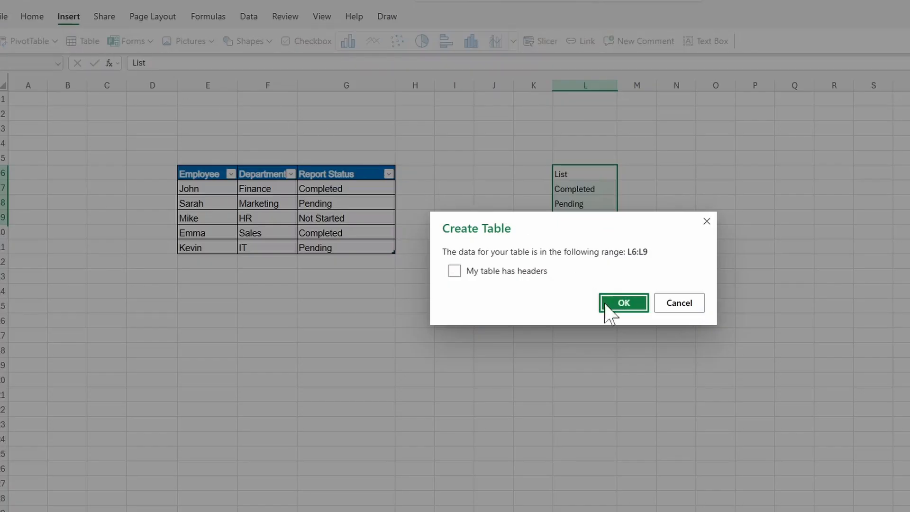
{"action": "left_click", "coordinate": [455, 271]}
{"action": "left_click", "coordinate": [624, 303]}
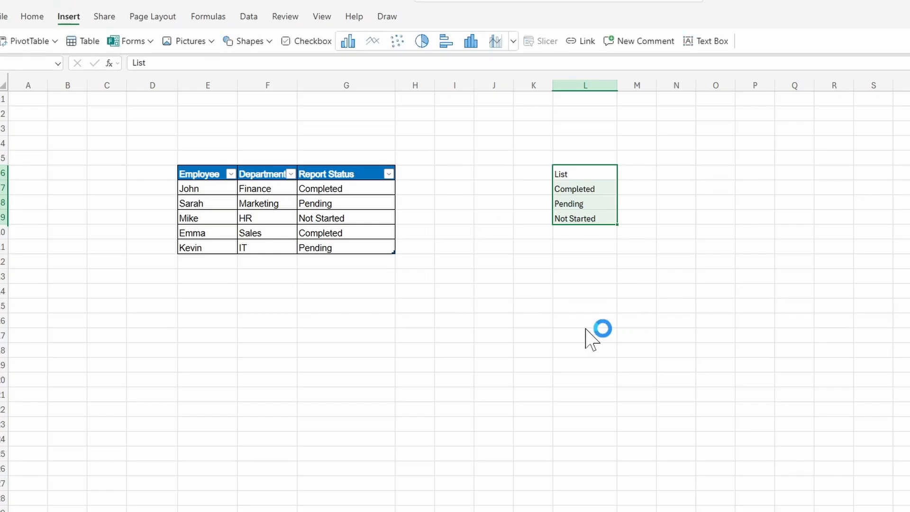
{"action": "left_click", "coordinate": [565, 234]}
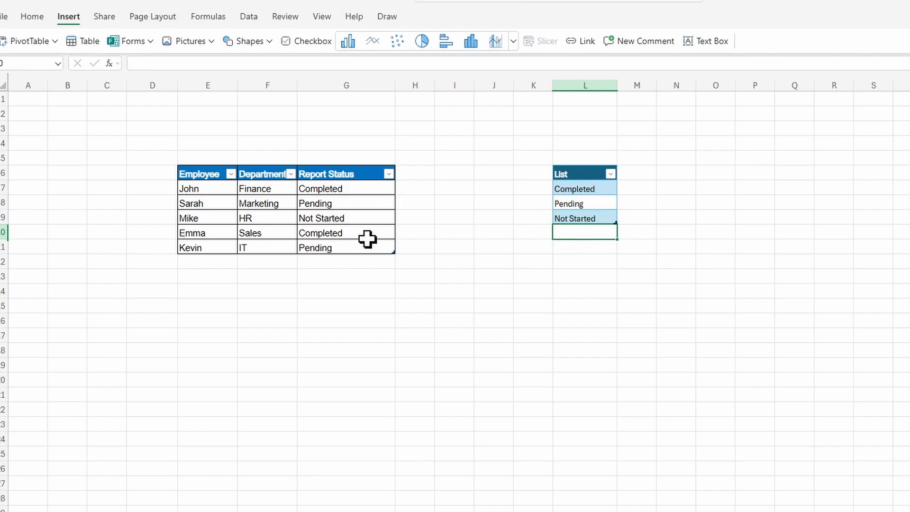
- Change the data validation source of the Report Status cells G7:G11 to the list range =$L$7:$L$9
{"action": "left_click", "coordinate": [334, 191]}
{"action": "left_click_drag", "start_coordinate": [334, 190], "coordinate": [339, 248]}
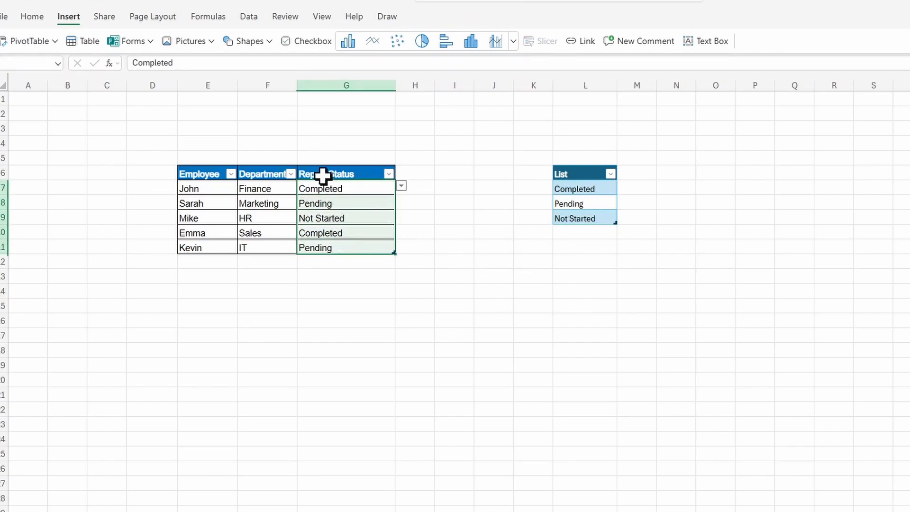
{"action": "left_click", "coordinate": [247, 18]}
{"action": "left_click", "coordinate": [320, 42]}
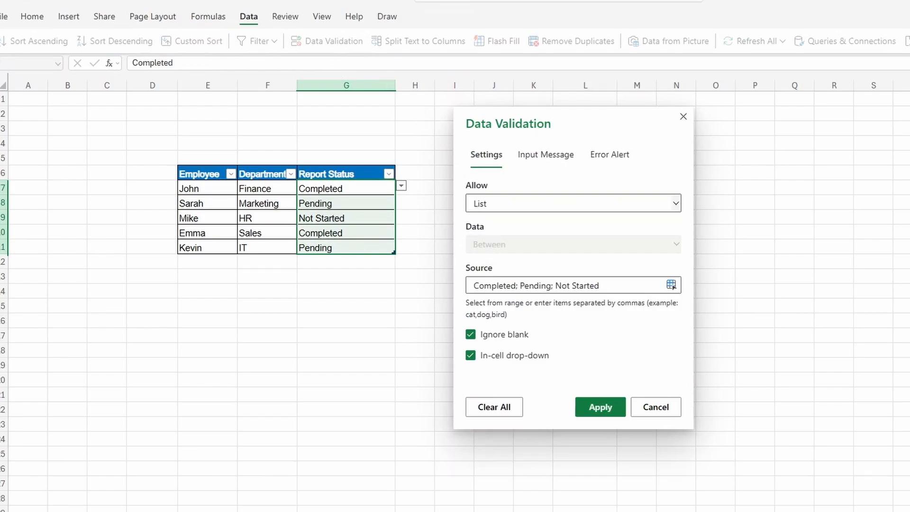
{"action": "left_click_drag", "start_coordinate": [600, 286], "coordinate": [472, 287]}
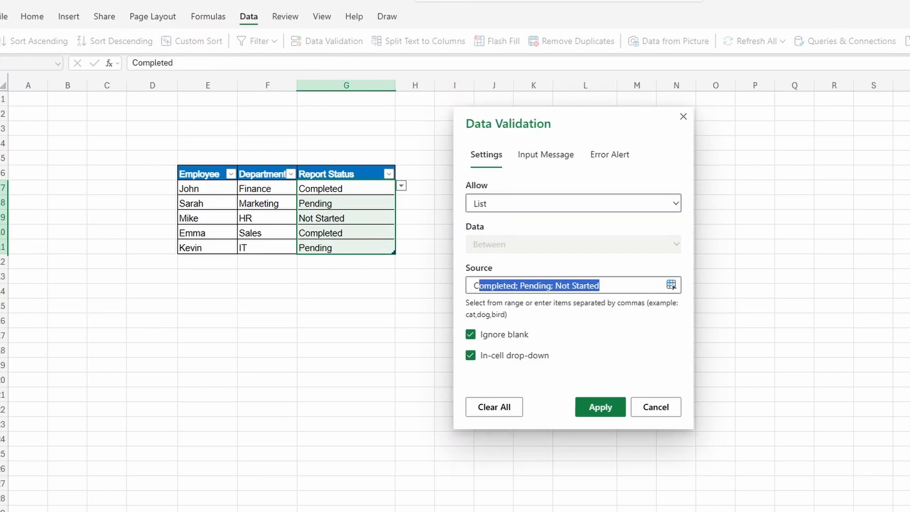
{"action": "left_click_drag", "start_coordinate": [562, 121], "coordinate": [370, 117]}
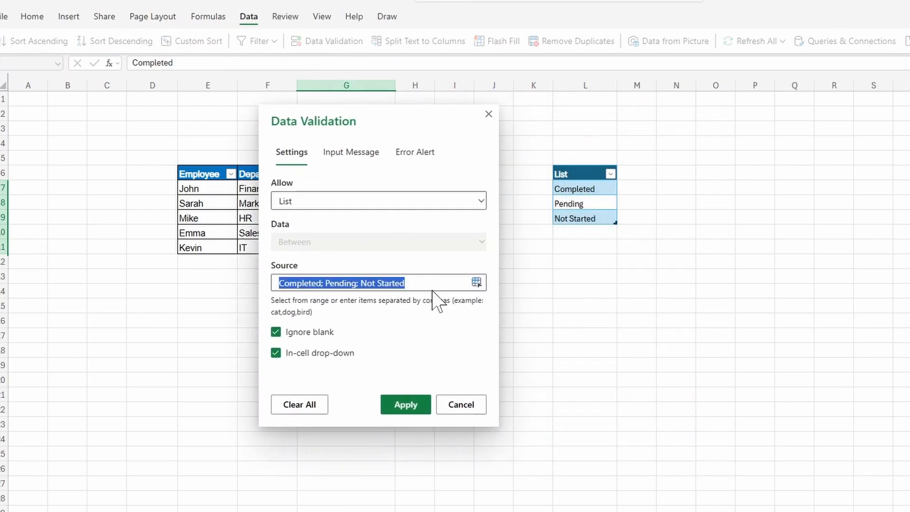
{"action": "left_click_drag", "start_coordinate": [582, 187], "coordinate": [581, 216]}
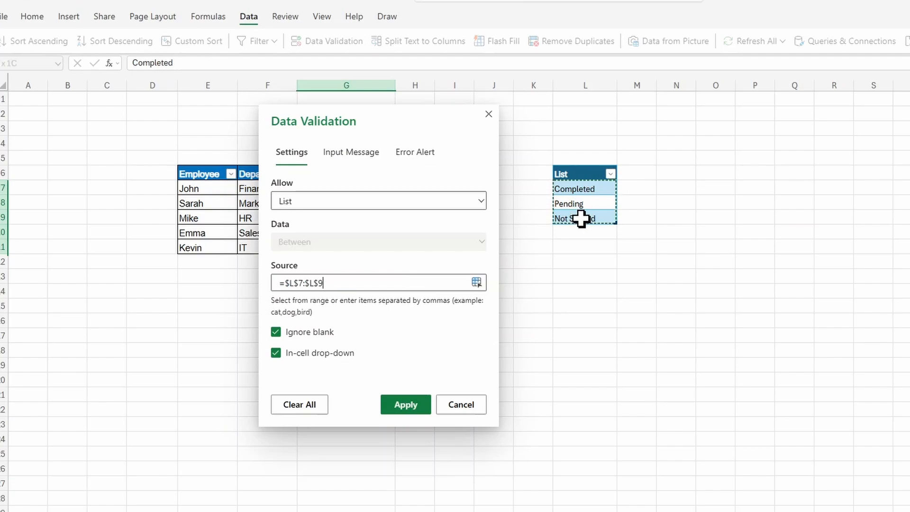
{"action": "left_click", "coordinate": [408, 404]}
- Clear all entries from the Report Status cells G7:G11
{"action": "left_click_drag", "start_coordinate": [350, 189], "coordinate": [353, 248]}
{"action": "key", "text": "Delete"}
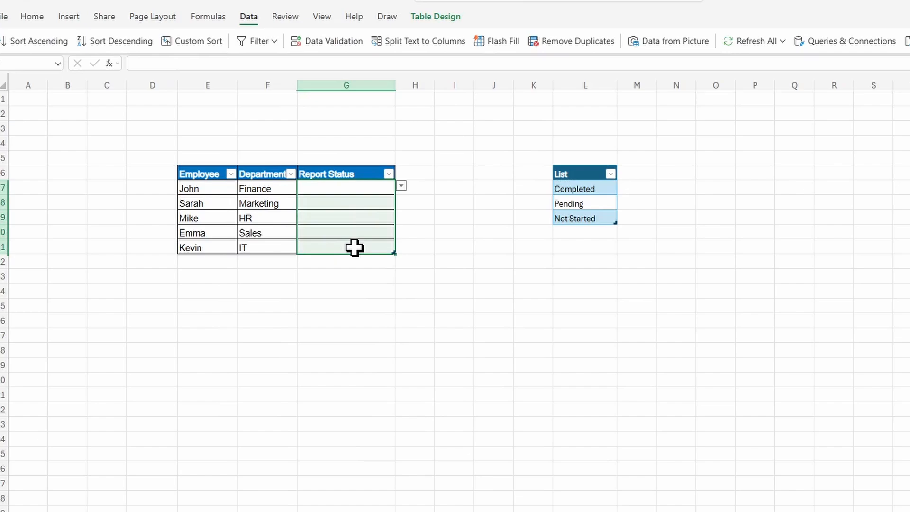
{"action": "left_click", "coordinate": [356, 282]}
- Pick Completed for the Finance row and Pending for the Marketing row from the range-based drop-down list
{"action": "left_click", "coordinate": [394, 189]}
{"action": "left_click", "coordinate": [401, 186]}
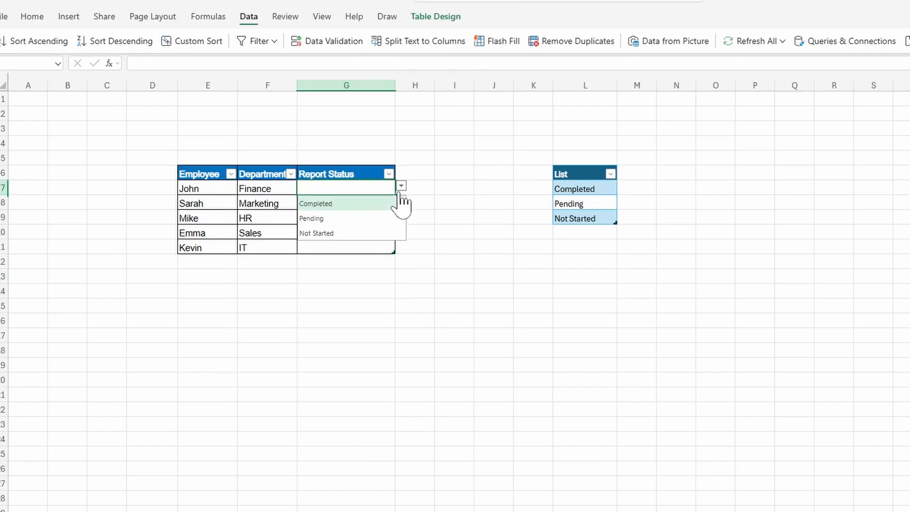
{"action": "left_click", "coordinate": [350, 205]}
{"action": "left_click", "coordinate": [389, 199]}
{"action": "left_click", "coordinate": [401, 201]}
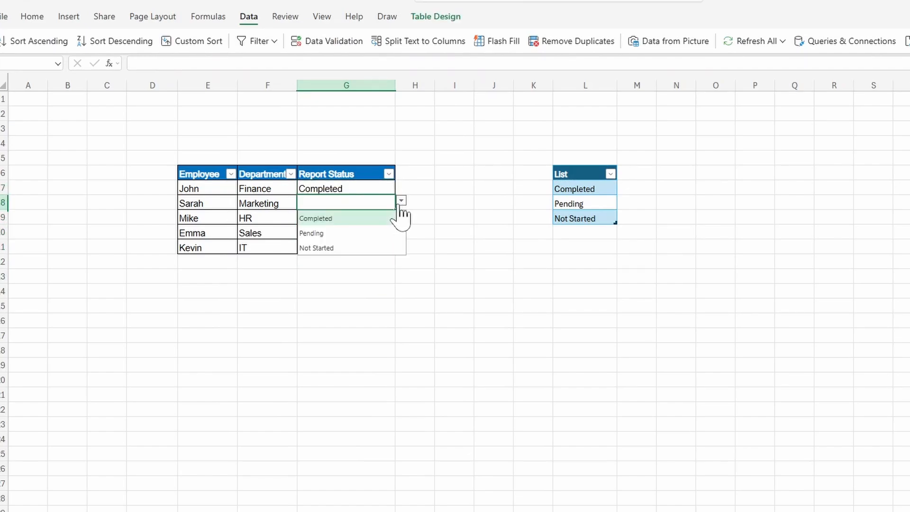
{"action": "left_click", "coordinate": [322, 233]}
- Add In Process as a new item in cell L10, directly below the List table
{"action": "left_click", "coordinate": [587, 233]}
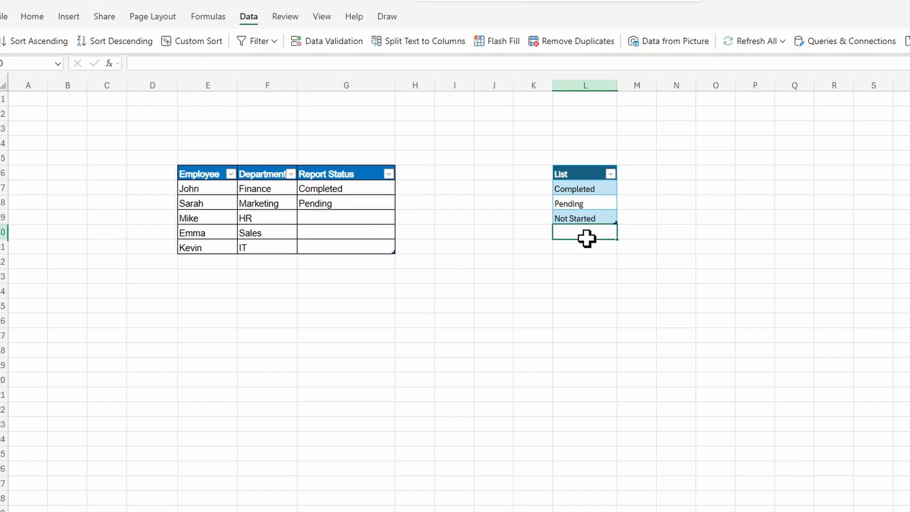
{"action": "type", "text": "I"}
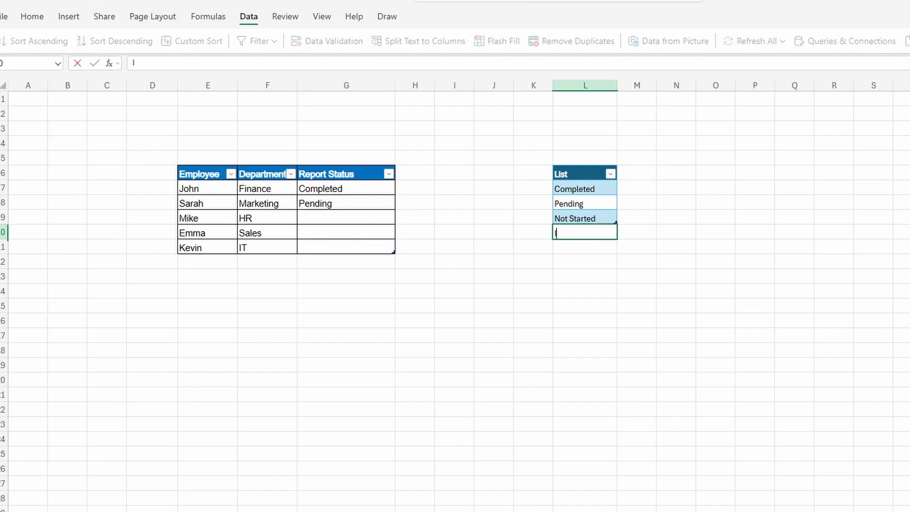
{"action": "type", "text": "n Process"}
{"action": "key", "text": "Return"}
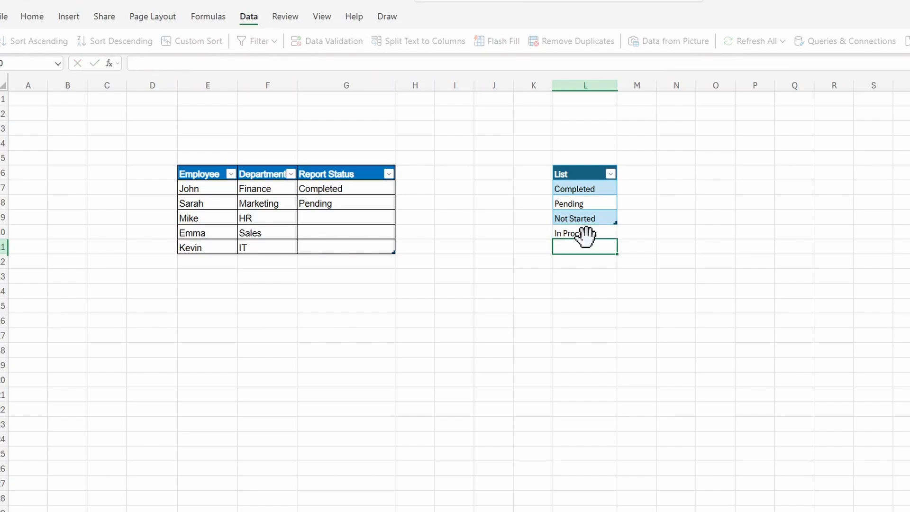
- Pick In Process for the HR row's Report Status from the expanded drop-down list
{"action": "left_click", "coordinate": [586, 234]}
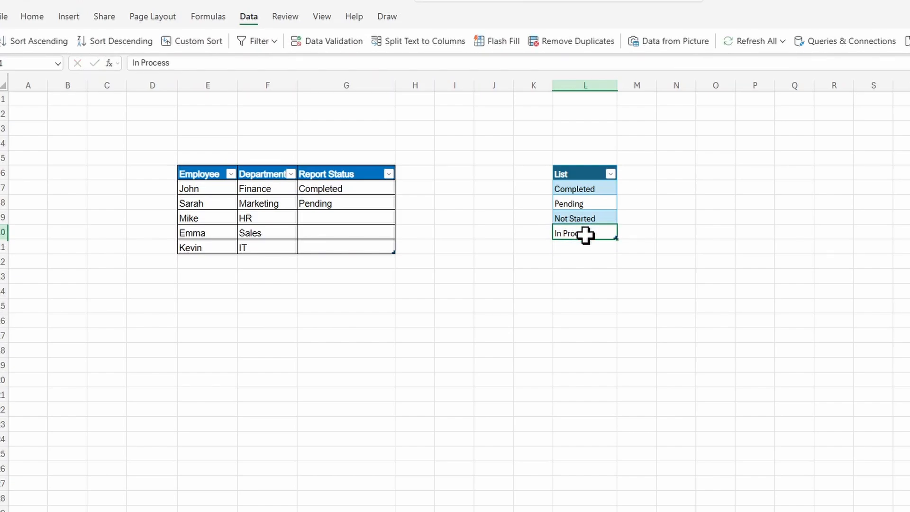
{"action": "left_click", "coordinate": [368, 234]}
{"action": "left_click", "coordinate": [368, 220]}
{"action": "left_click", "coordinate": [401, 217]}
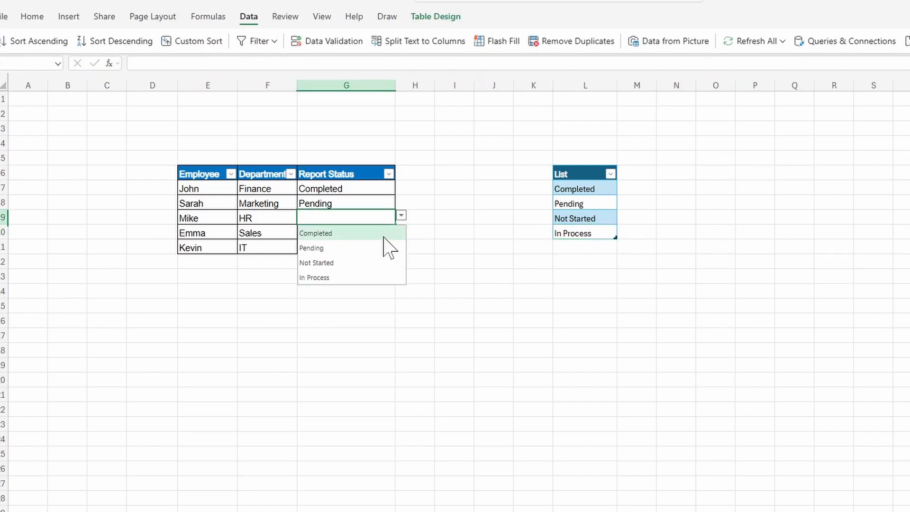
{"action": "left_click", "coordinate": [317, 279]}
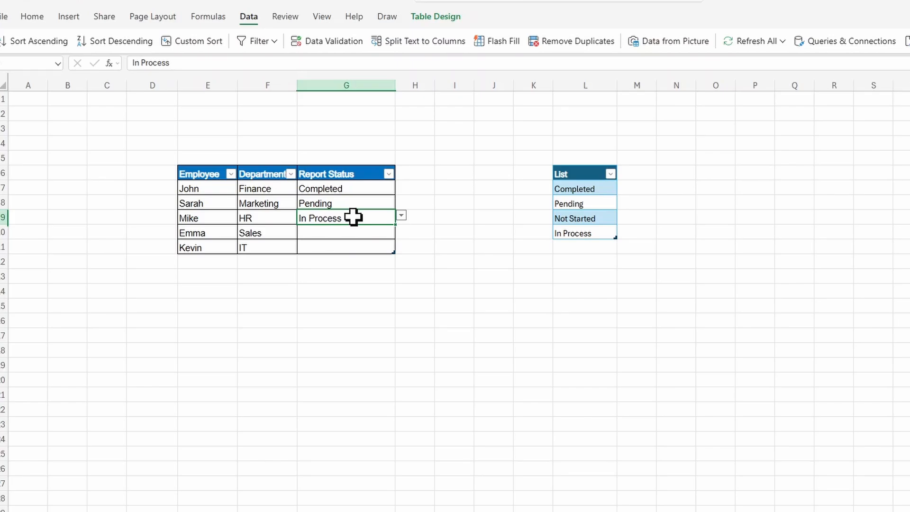
- Give the data validation of Report Status cells G7:G11 a blocking error alert titled Error Message
{"action": "left_click_drag", "start_coordinate": [352, 188], "coordinate": [356, 245]}
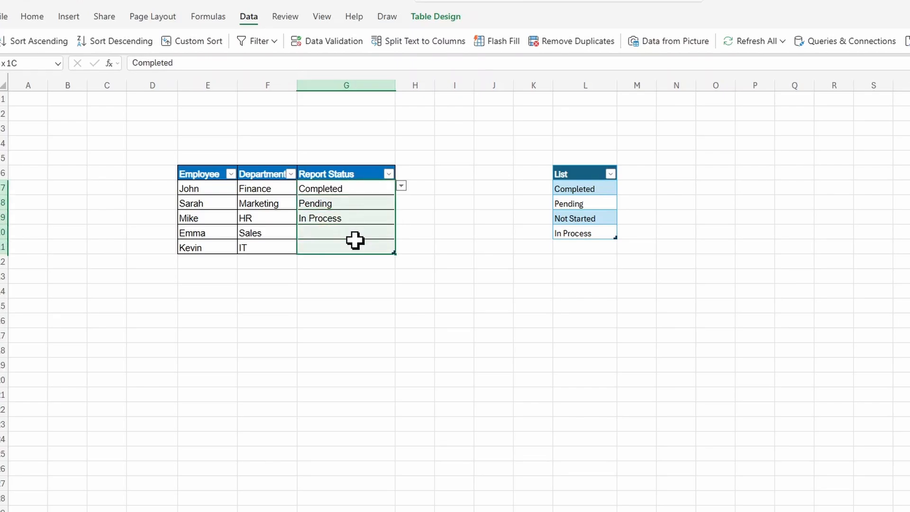
{"action": "left_click", "coordinate": [323, 48]}
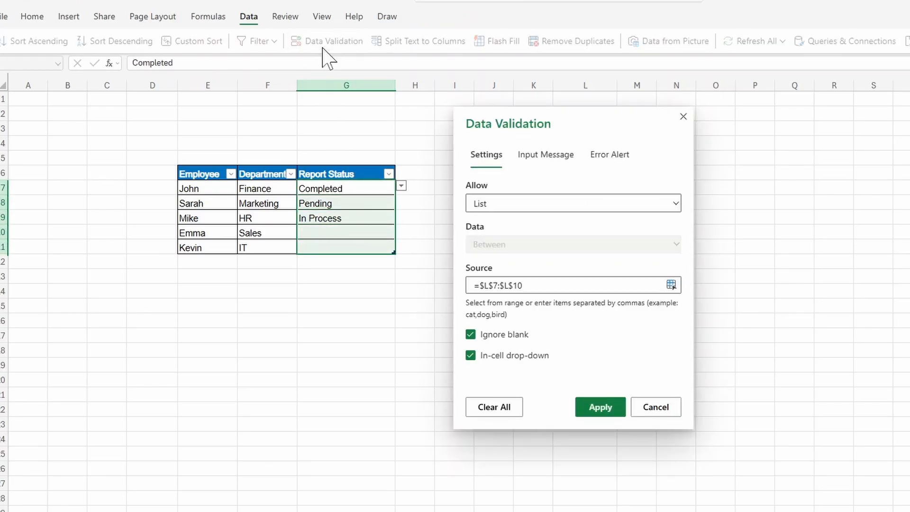
{"action": "left_click", "coordinate": [605, 164]}
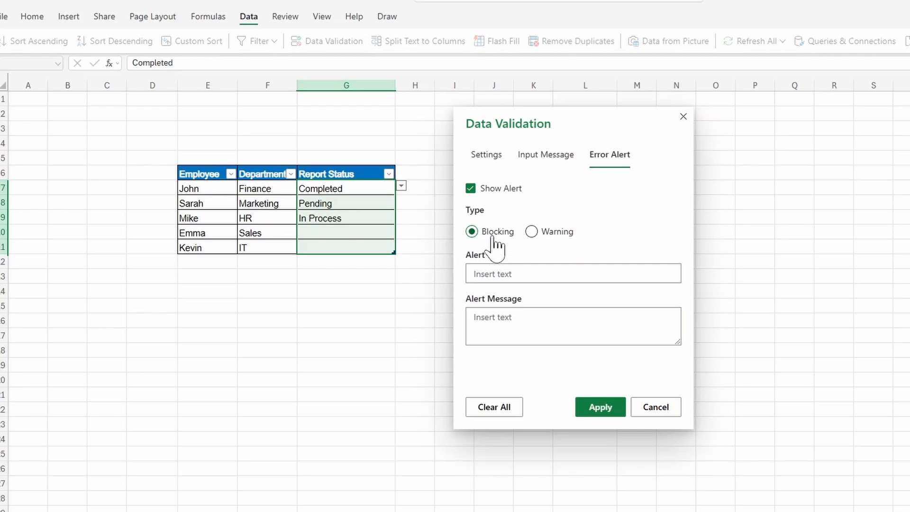
{"action": "left_click", "coordinate": [495, 274]}
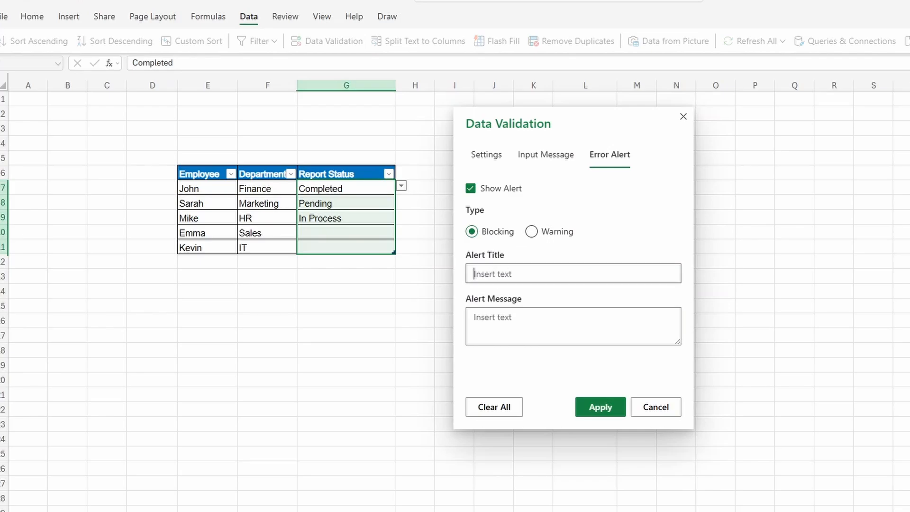
{"action": "type", "text": "Error Message"}
{"action": "key", "text": "BackSpace"}
{"action": "key", "text": "BackSpace"}
{"action": "type", "text": "ga"}
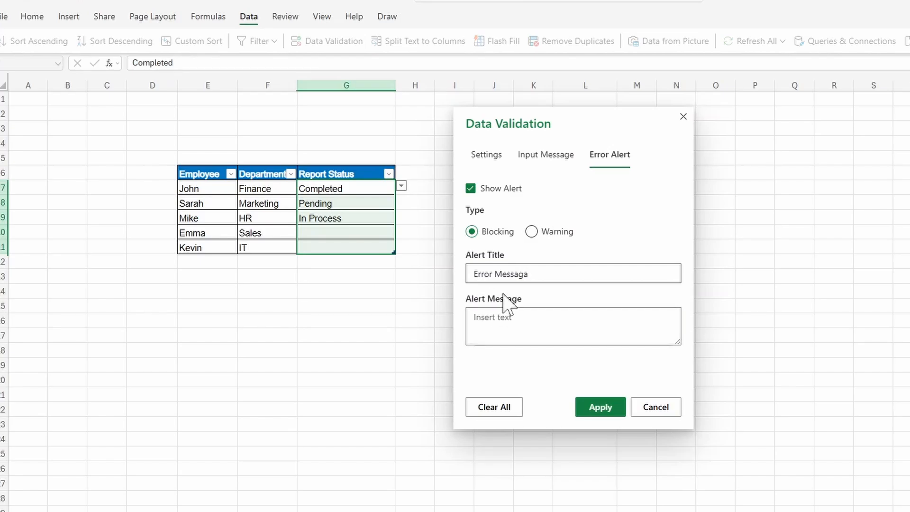
{"action": "key", "text": "BackSpace"}
{"action": "type", "text": "e"}
{"action": "key", "text": "Tab"}
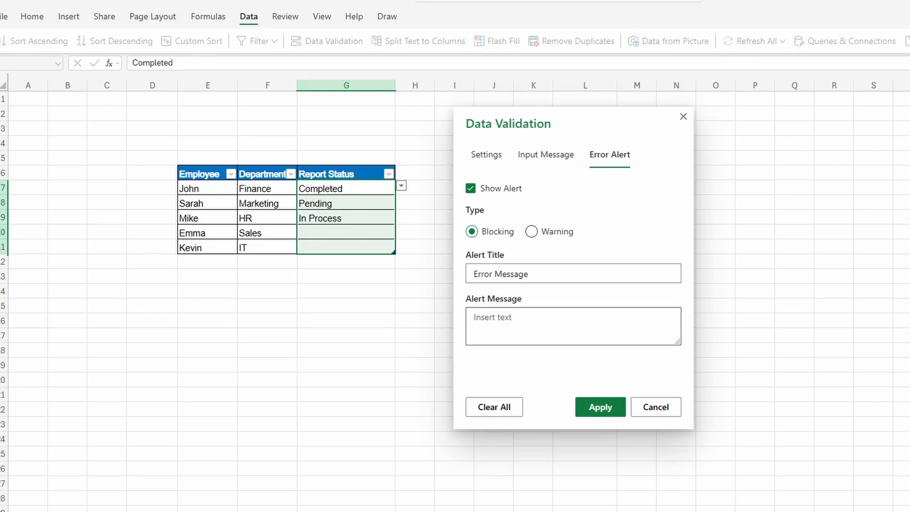
- Enter the alert message "Only acceptable values are Complete, Pending, Not Started and In Process!" and apply the validation settings
{"action": "type", "text": "Only acceptable values are Com"}
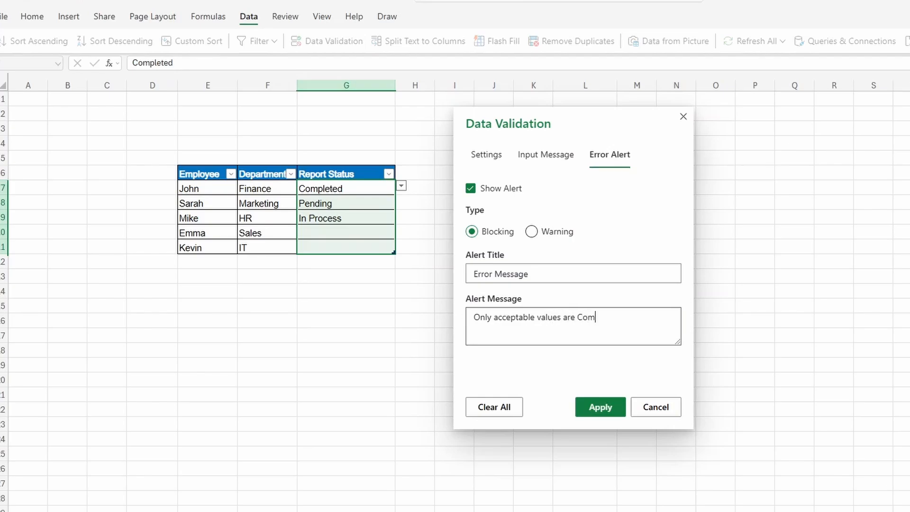
{"action": "type", "text": "pleted"}
{"action": "key", "text": "BackSpace"}
{"action": "key", "text": "BackSpace"}
{"action": "type", "text": "te, Pending, Not Started"}
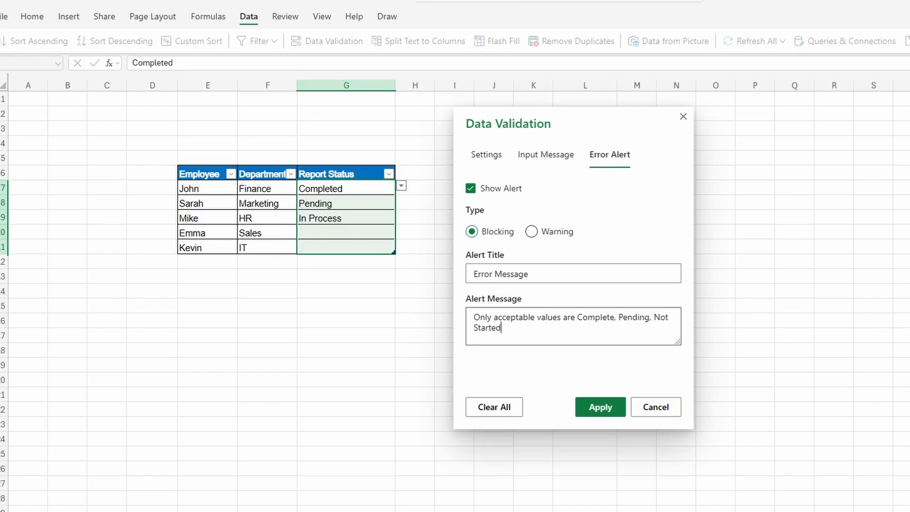
{"action": "type", "text": " and In Process!"}
{"action": "left_click", "coordinate": [600, 408]}
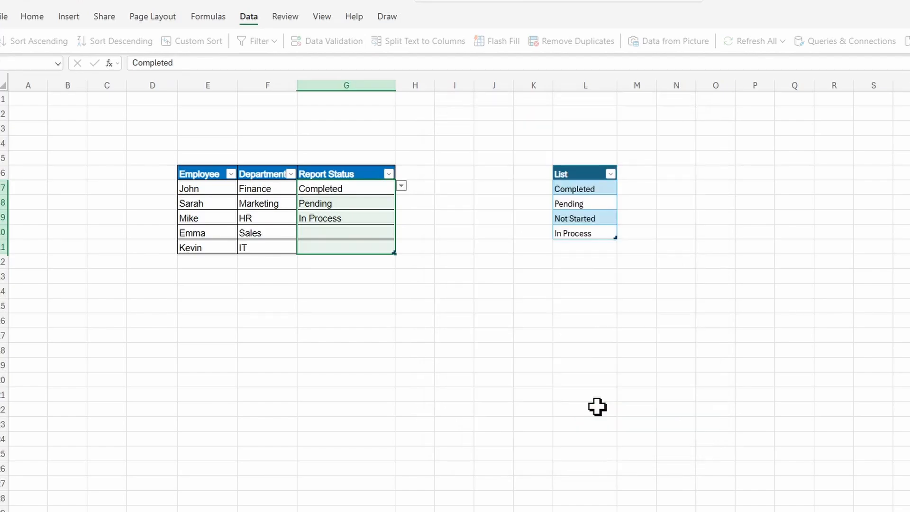
- Test the error alert by entering asd as the Sales row's Report Status, and choose to retry the entry
{"action": "left_click", "coordinate": [342, 231]}
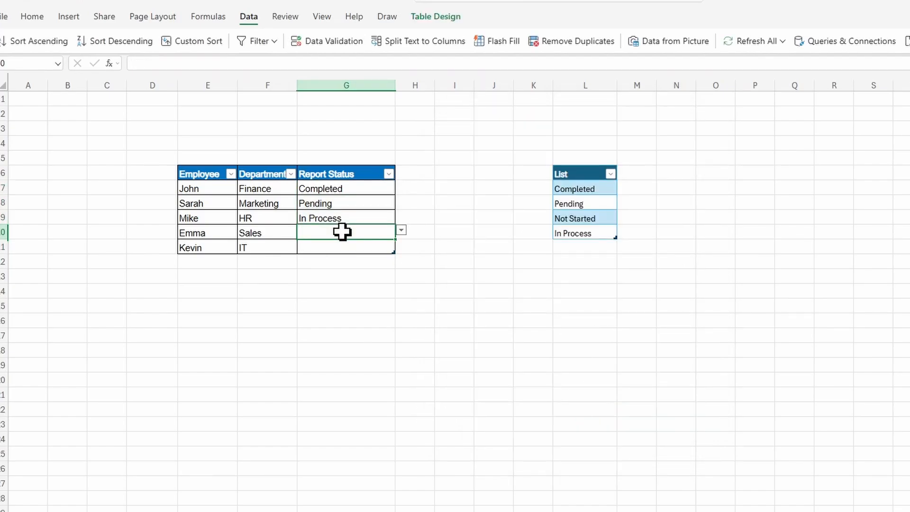
{"action": "type", "text": "asd"}
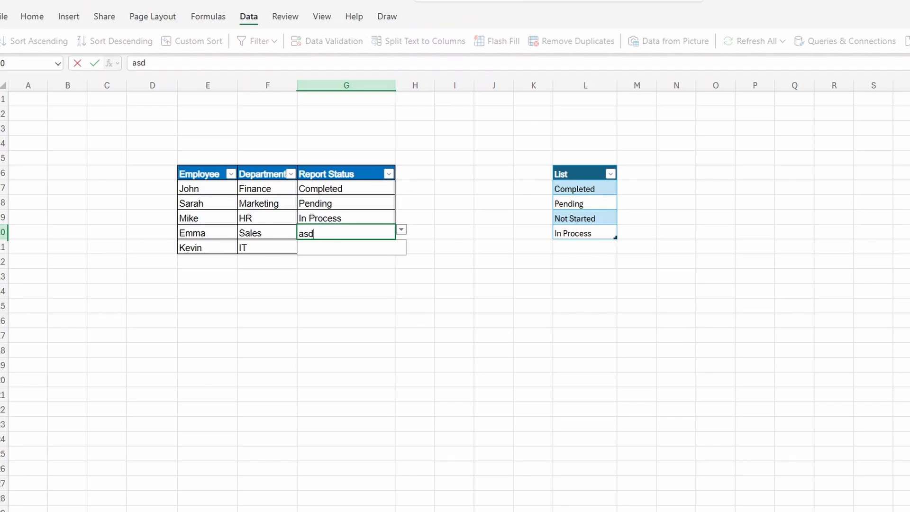
{"action": "key", "text": "Return"}
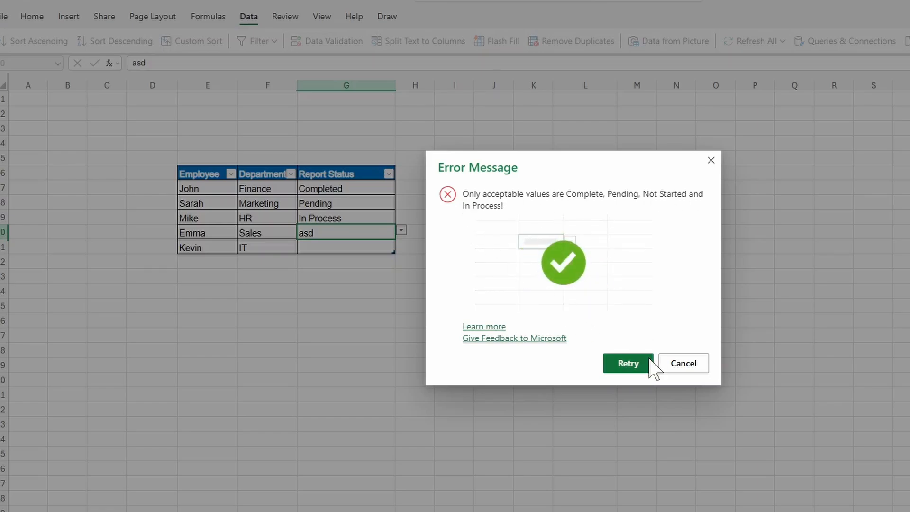
{"action": "left_click", "coordinate": [628, 363]}
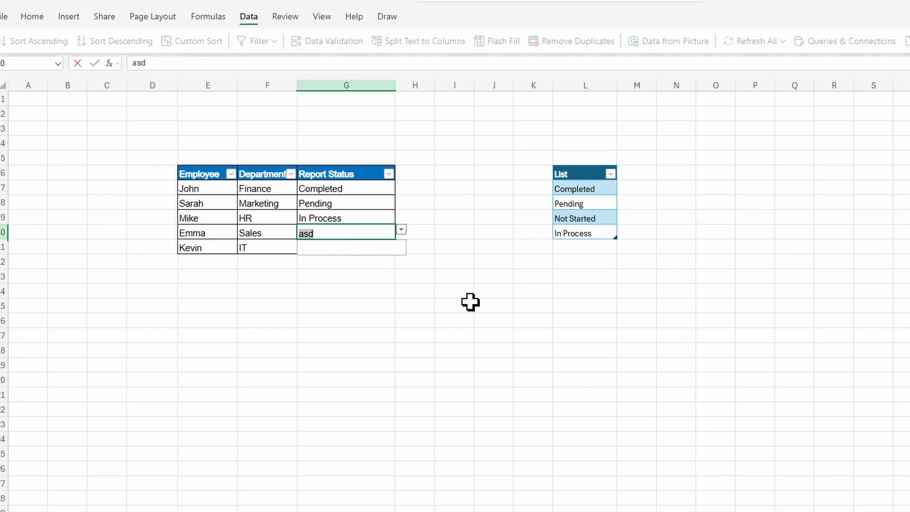
- Clear the invalid text from the Sales row's Report Status and pick Completed from its drop-down list
{"action": "left_click", "coordinate": [401, 229]}
{"action": "left_click", "coordinate": [332, 233]}
{"action": "key", "text": "BackSpace"}
{"action": "key", "text": "BackSpace"}
{"action": "key", "text": "BackSpace"}
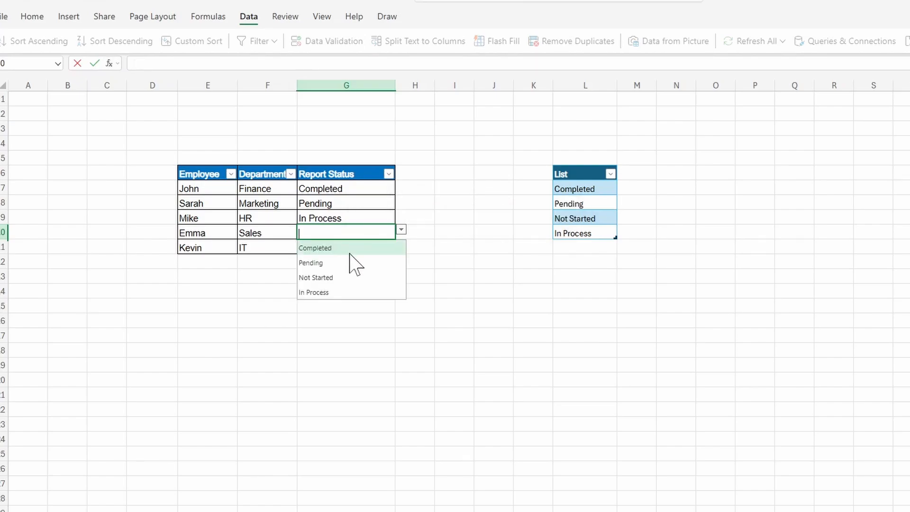
{"action": "left_click", "coordinate": [351, 247]}
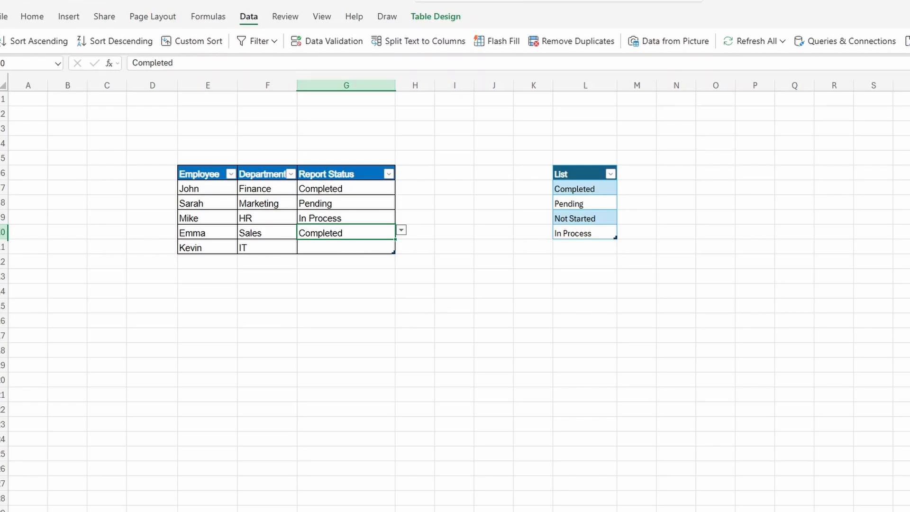